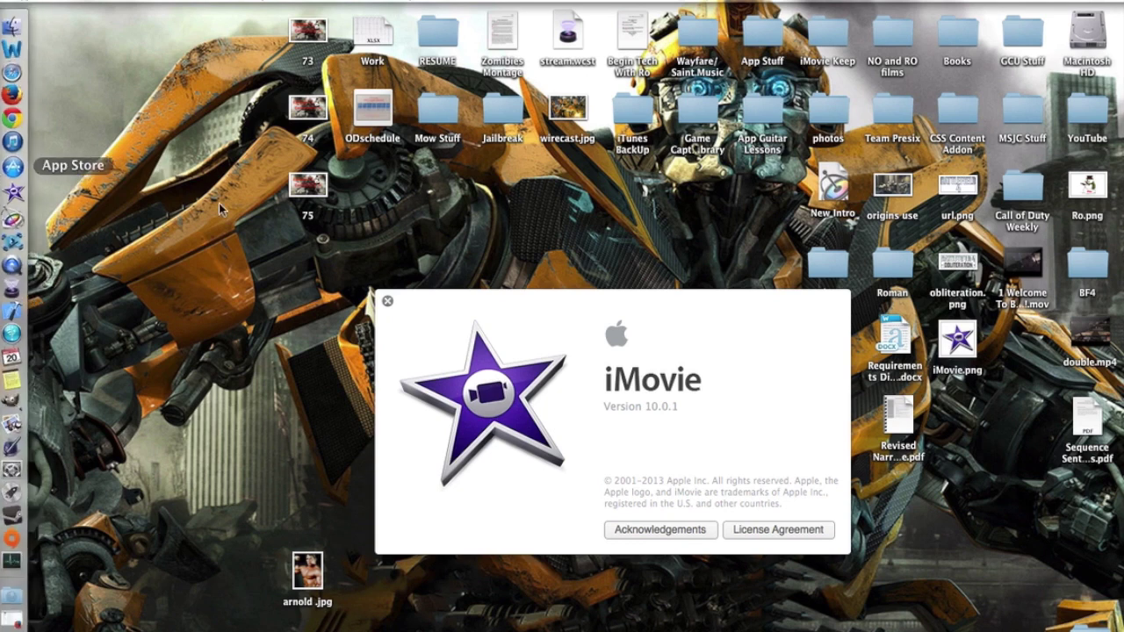
Restore the iMovie main window from the Dock and close the About iMovie box.
left_click(688, 314)
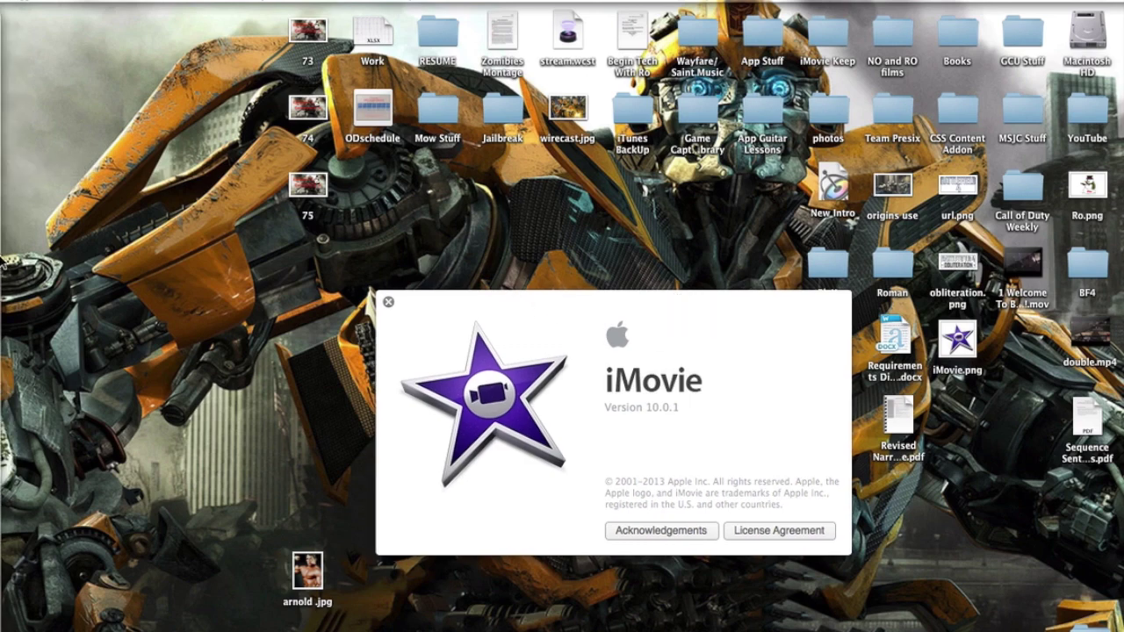
mouse_move(5, 260)
left_click(14, 194)
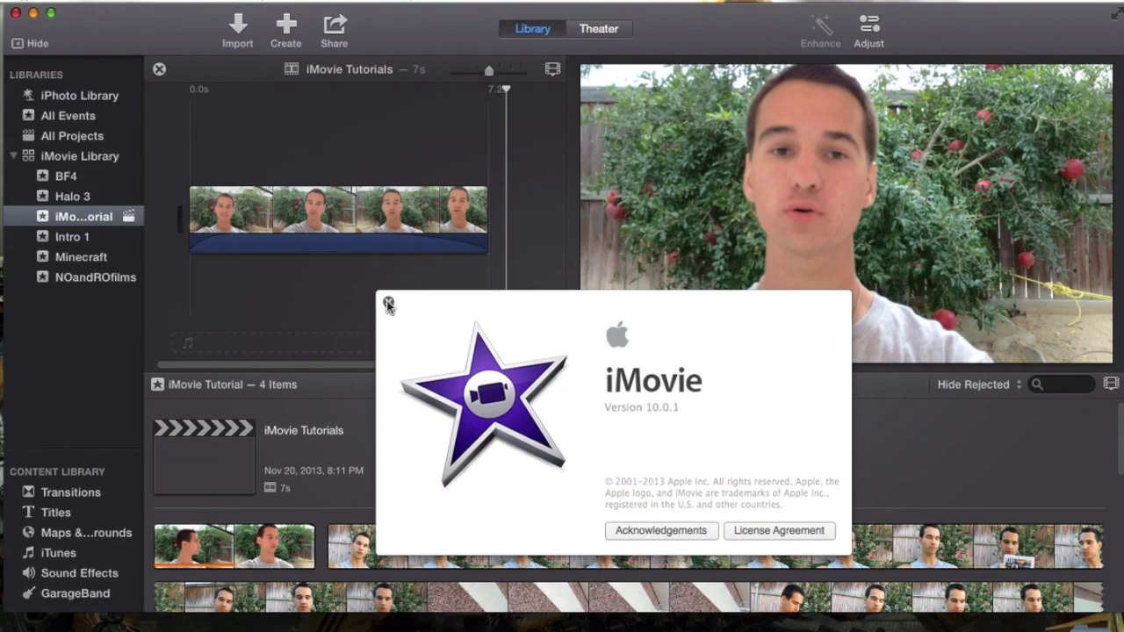
left_click(388, 304)
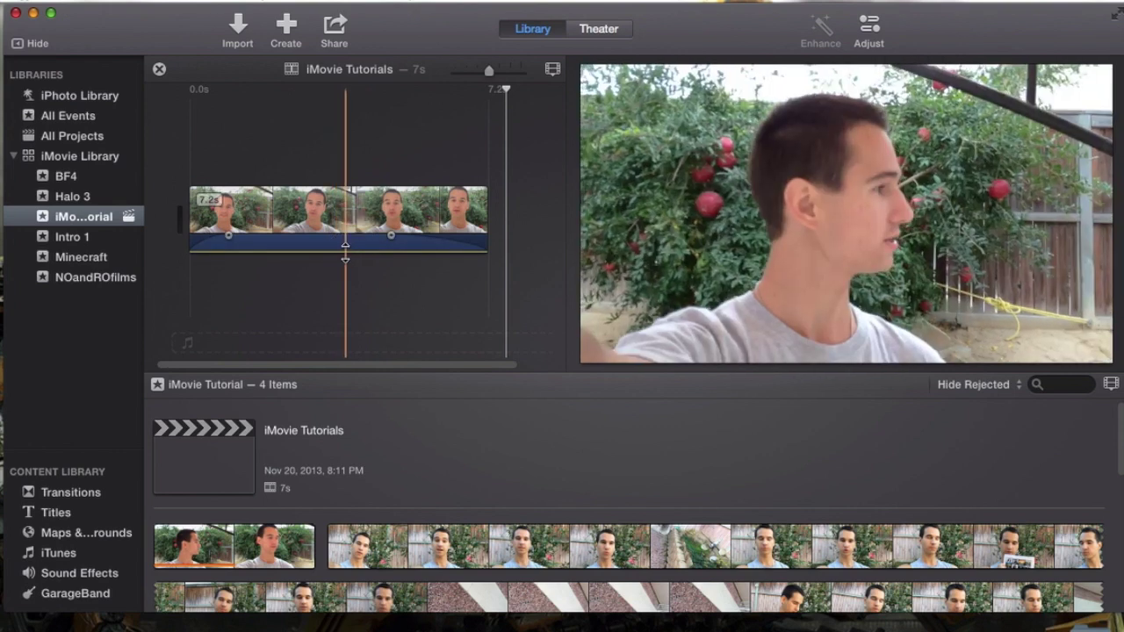
Drag the 7.2s clip's volume line, moving its second keyframe later, and show the Adjust controls.
mouse_move(345, 250)
left_mouse_down()
mouse_move(350, 230)
mouse_move(351, 256)
left_mouse_up()
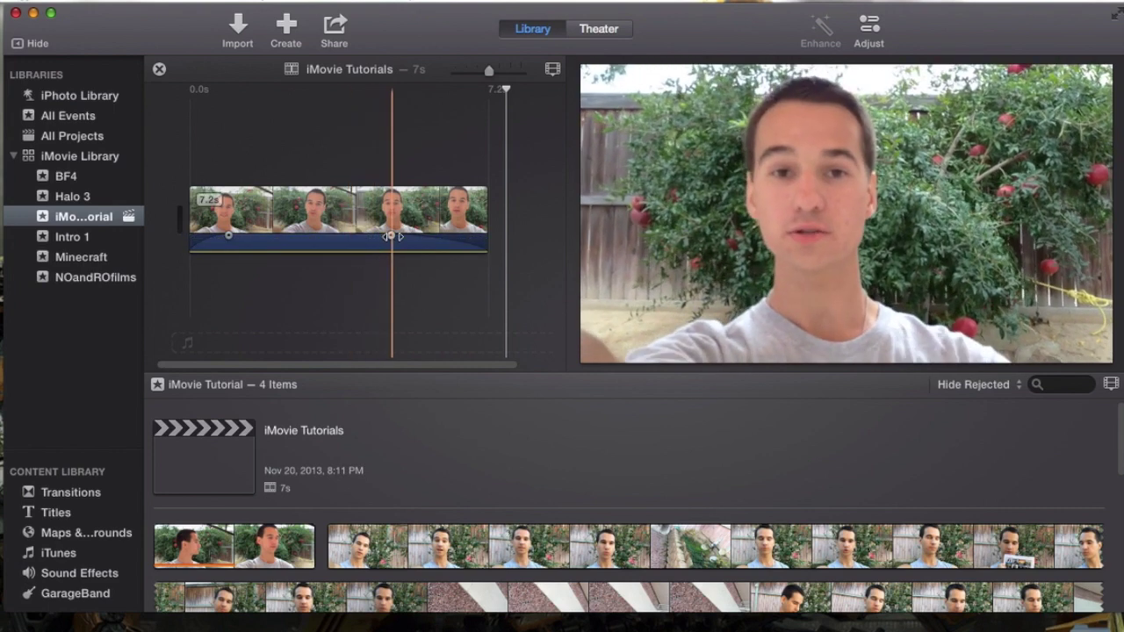
mouse_move(390, 236)
left_mouse_down()
mouse_move(441, 242)
mouse_move(411, 237)
left_mouse_up()
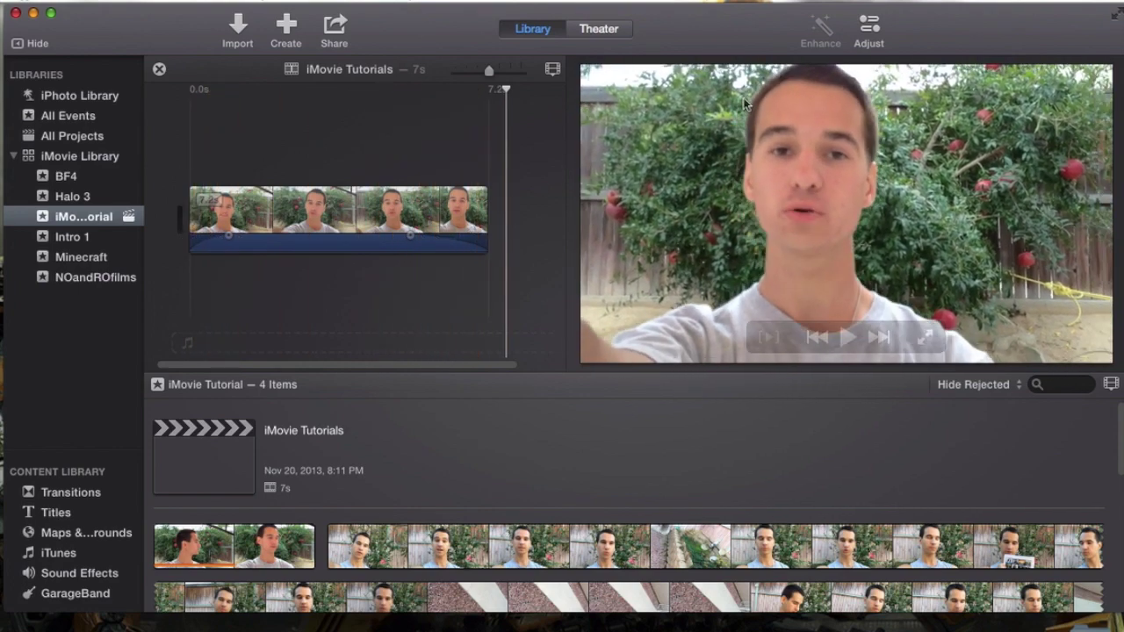
left_click(877, 31)
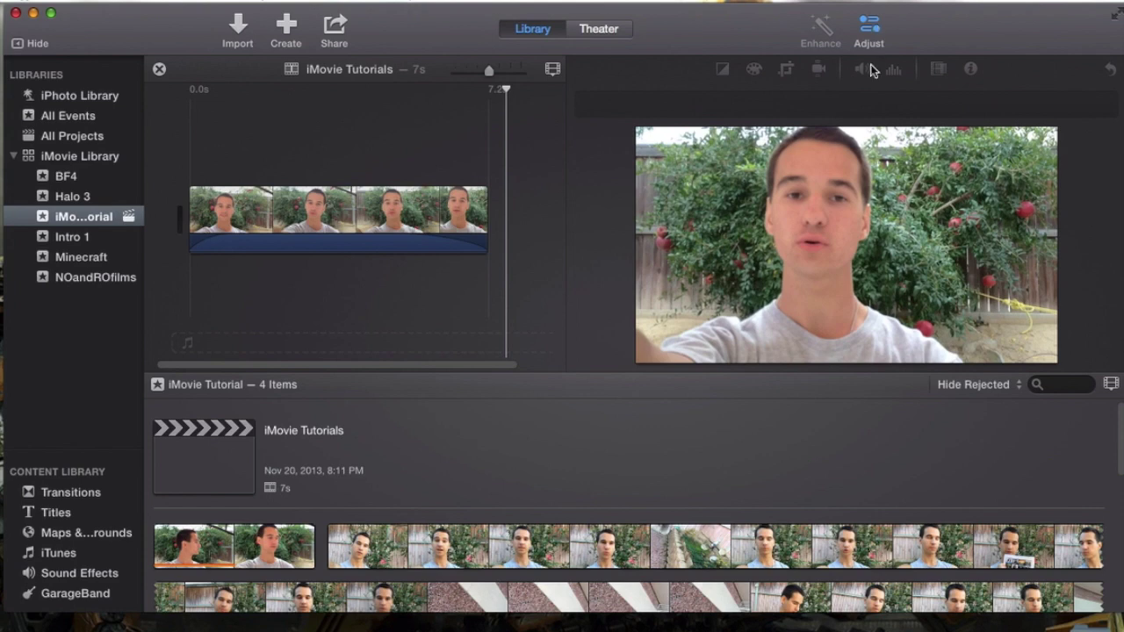
Show the clip's Volume settings, raise it to 18%, apply Auto for 282%, then mute it.
left_click(395, 215)
left_click(863, 70)
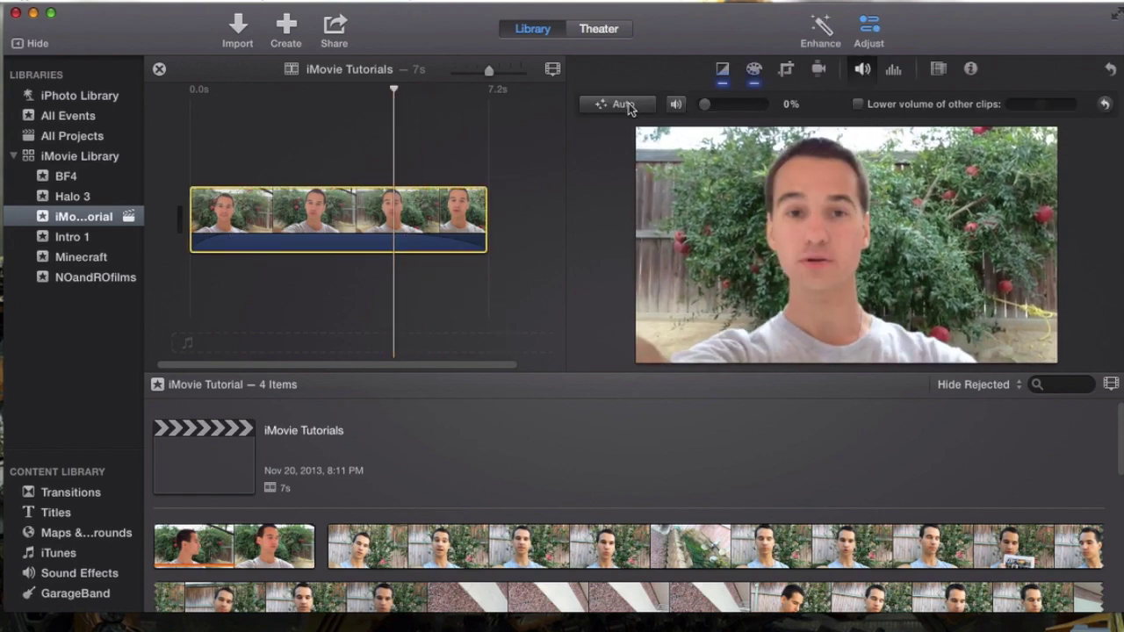
left_click_drag(369, 251, 376, 230)
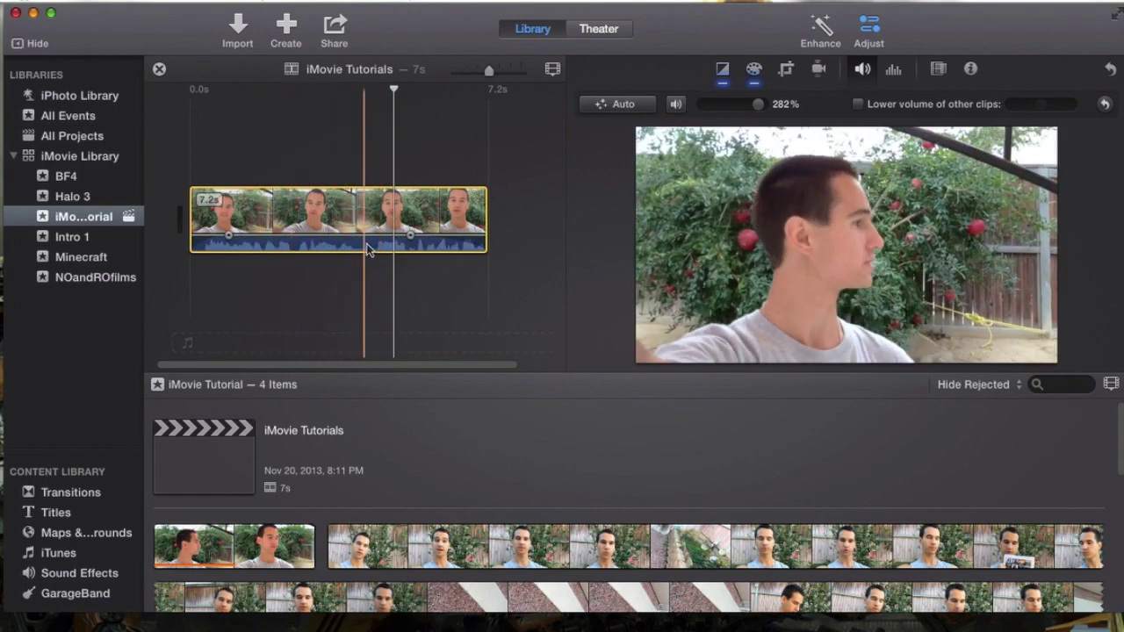
left_click(639, 106)
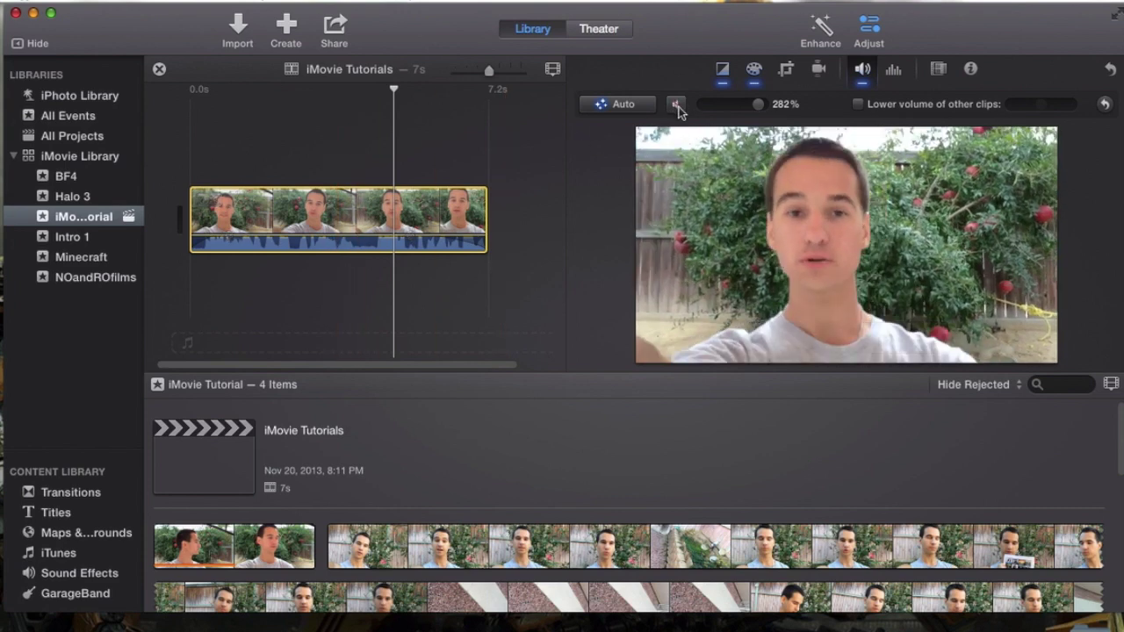
left_click(676, 105)
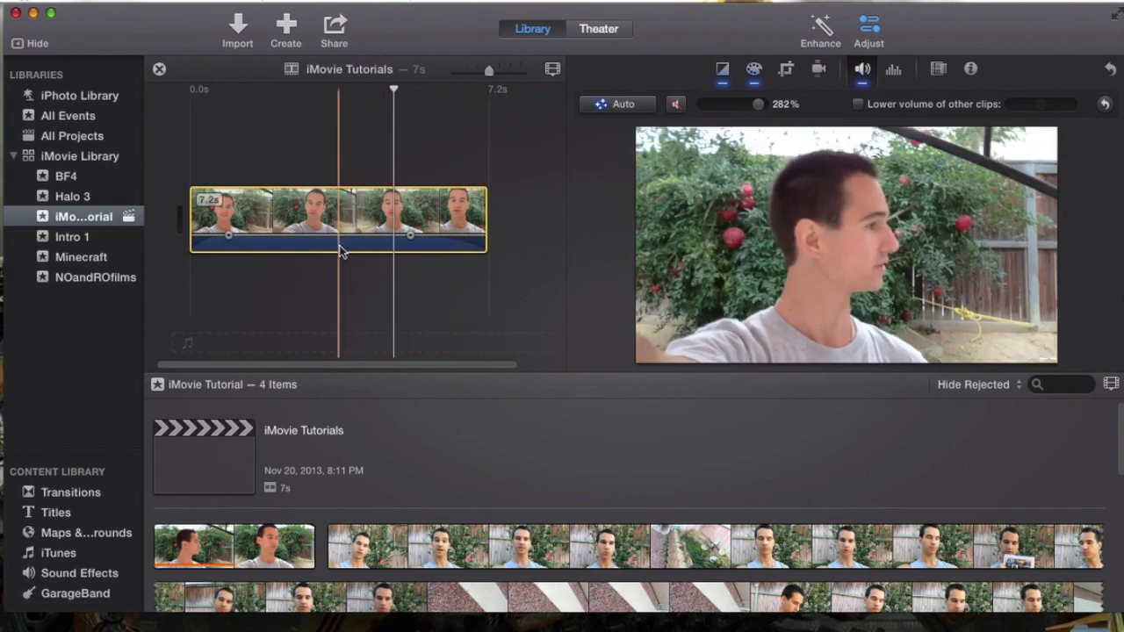
Drag the clip's volume line down to 0% and test raising it again.
left_click(370, 239)
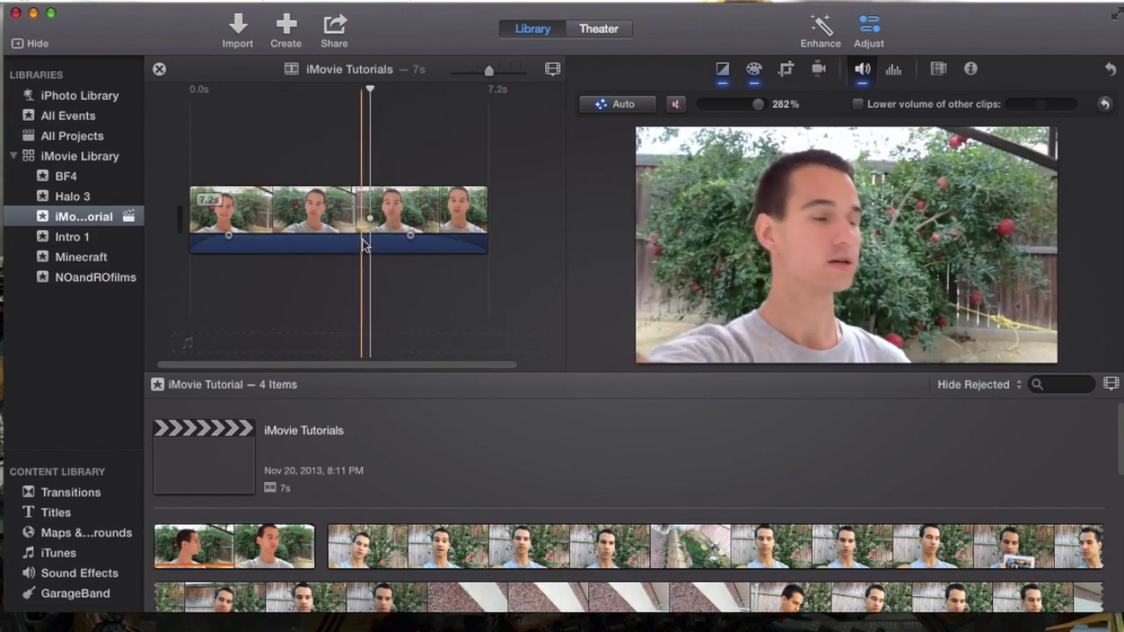
left_click_drag(365, 241, 371, 272)
left_click(337, 261)
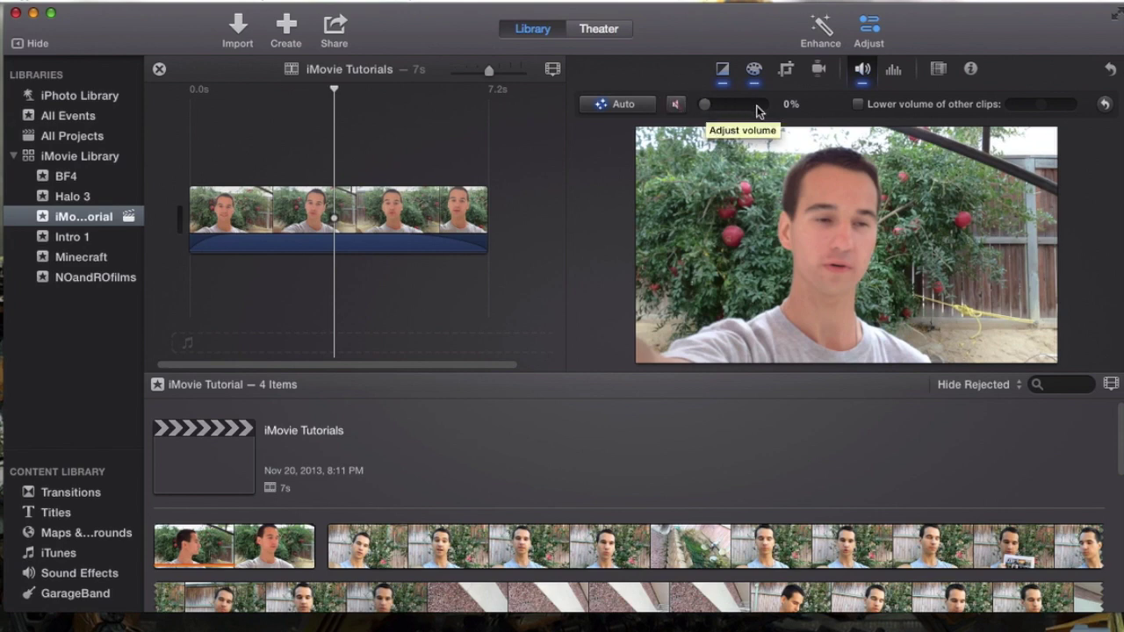
Try clip volumes of 56%, 78% and about 60%, finally leaving it at 0%.
left_click(375, 252)
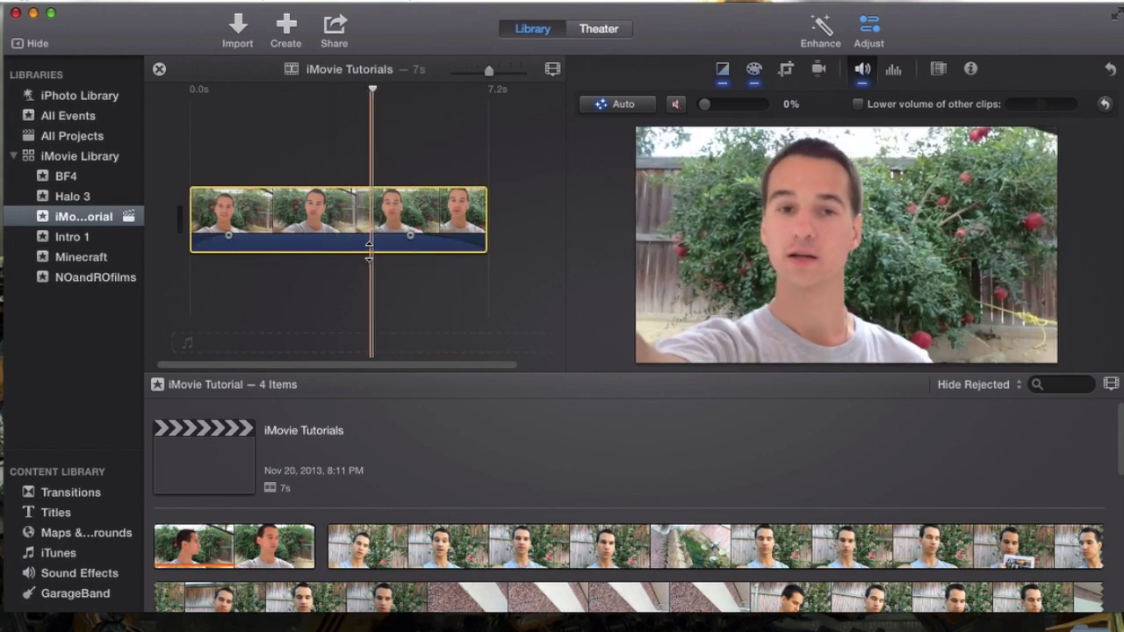
left_click_drag(374, 250, 380, 239)
left_click_drag(761, 106, 730, 105)
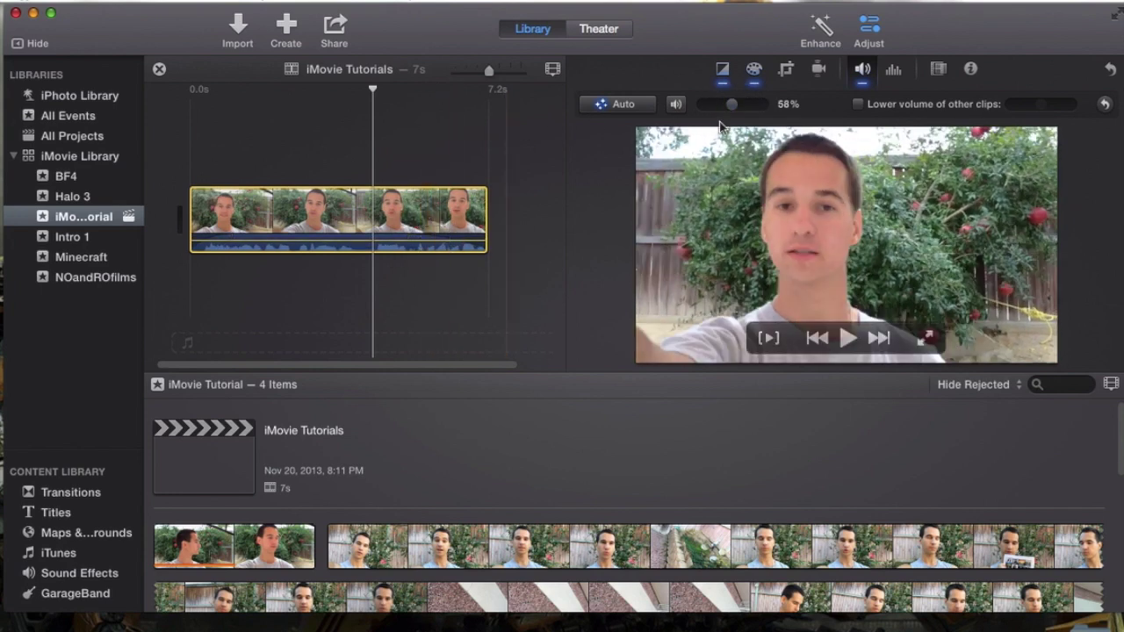
left_click_drag(732, 105, 664, 106)
left_click(318, 159)
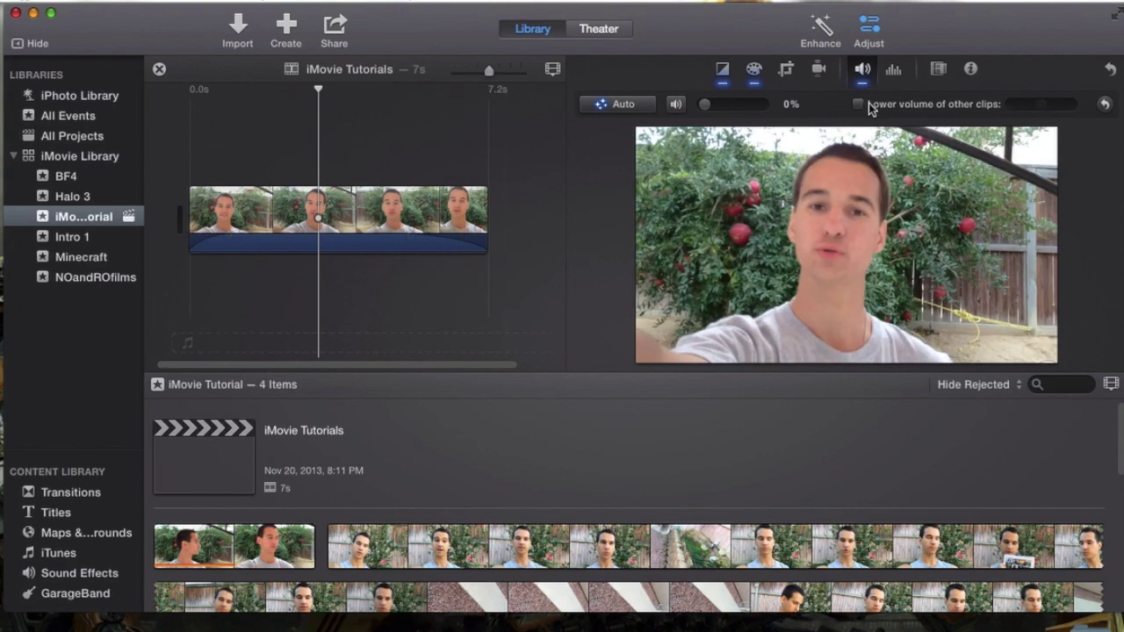
left_click(1105, 104)
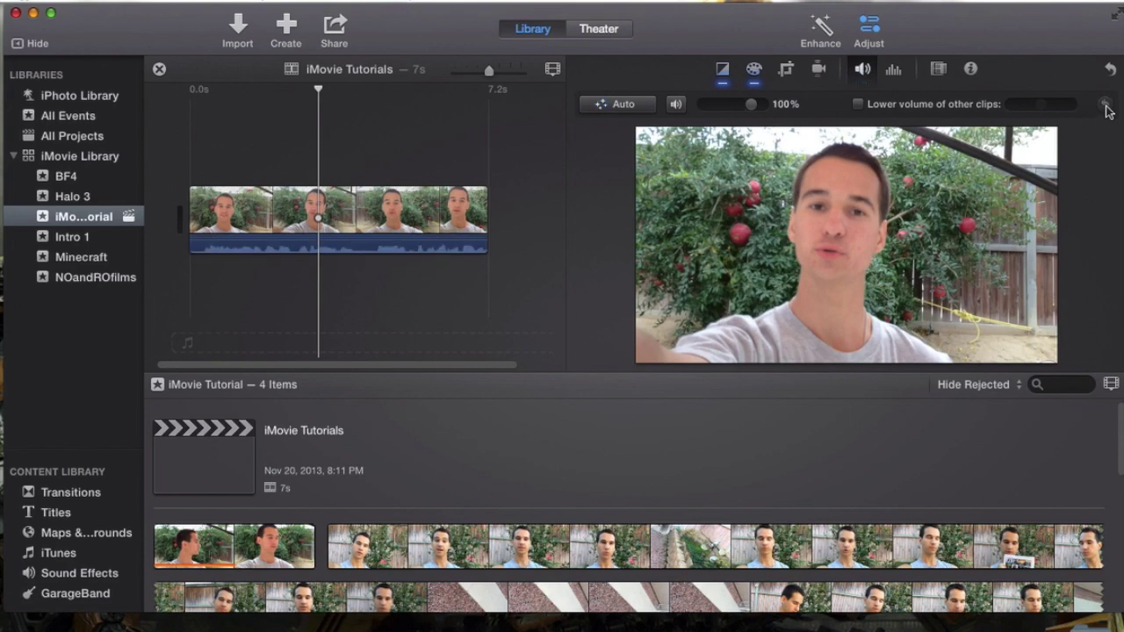
left_click_drag(751, 104, 689, 121)
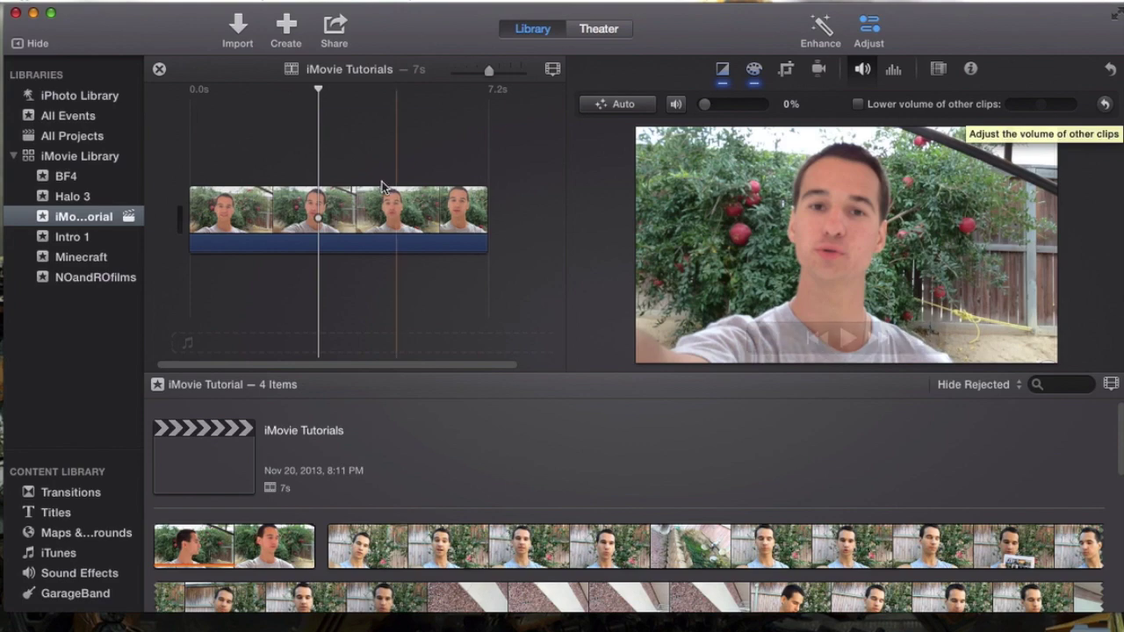
Select the 7.2s clip and set how much it lowers other clips' volume.
left_click(342, 208)
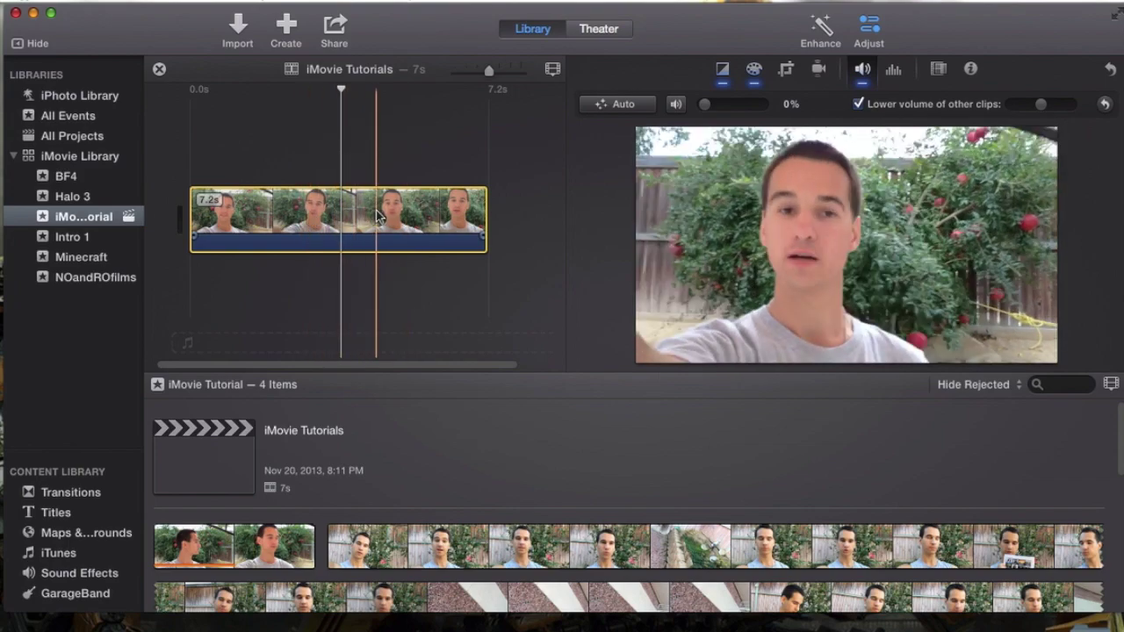
left_click(325, 132)
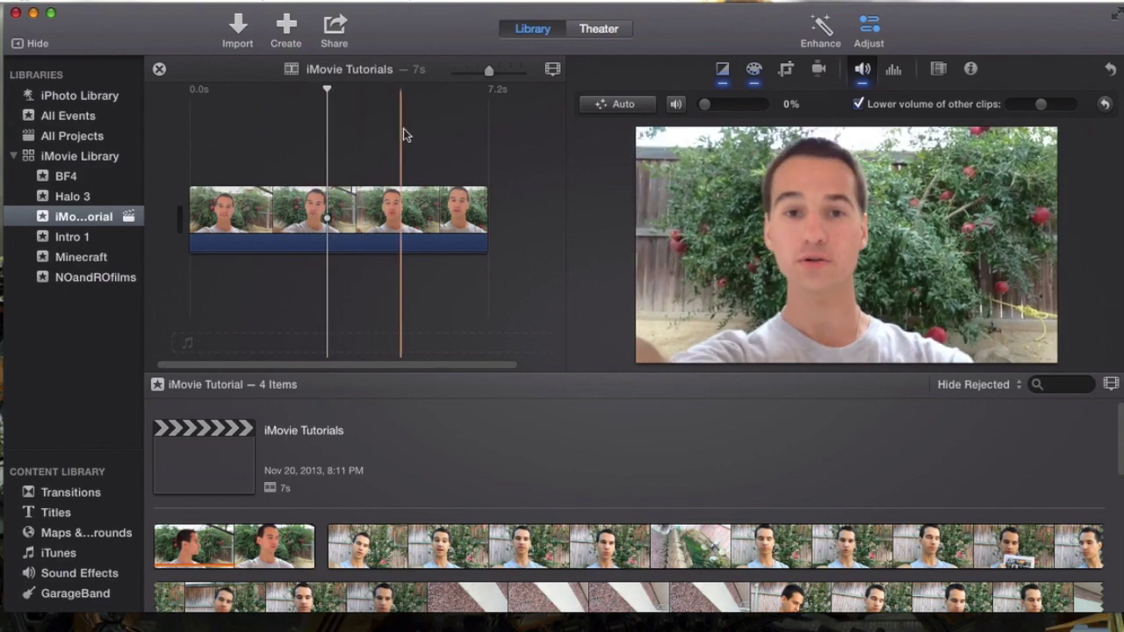
left_click(370, 215)
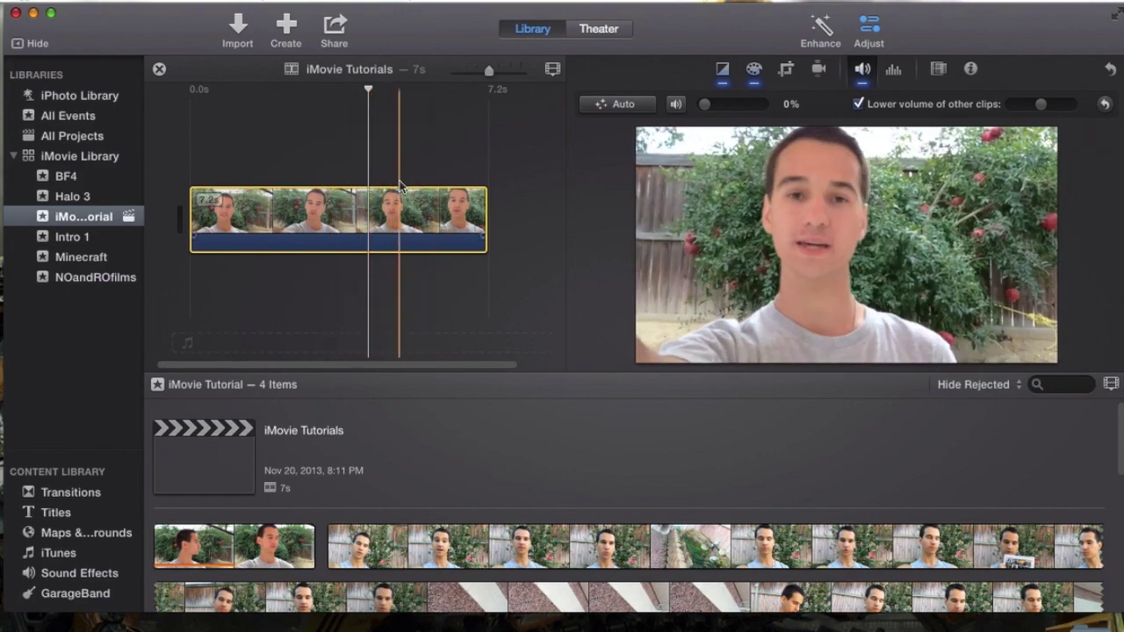
left_click(369, 272)
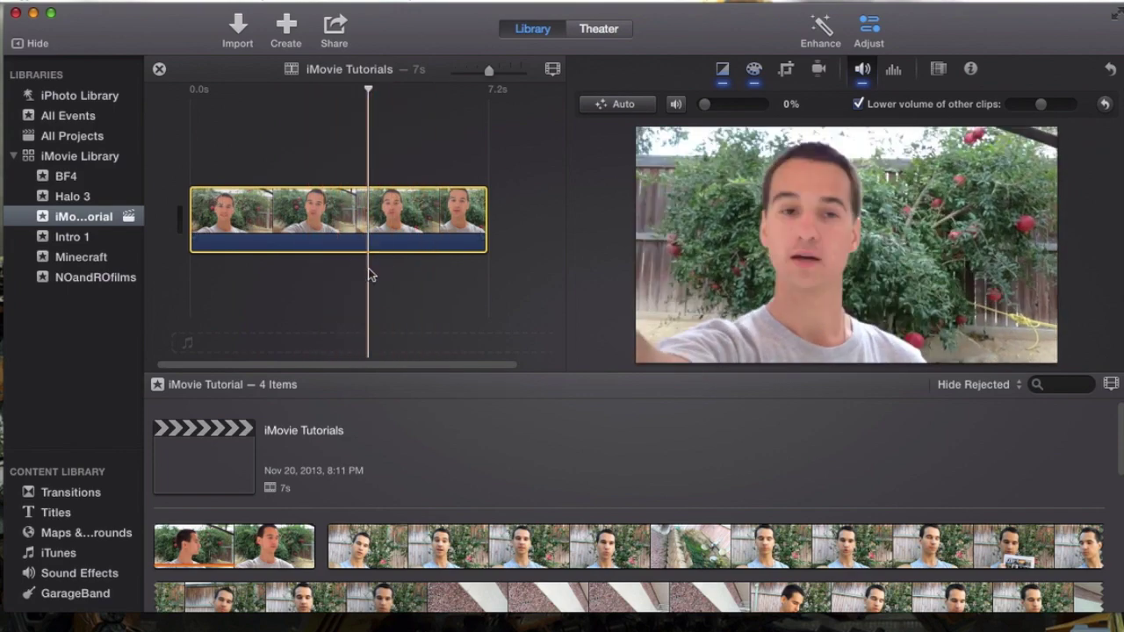
left_click(318, 207)
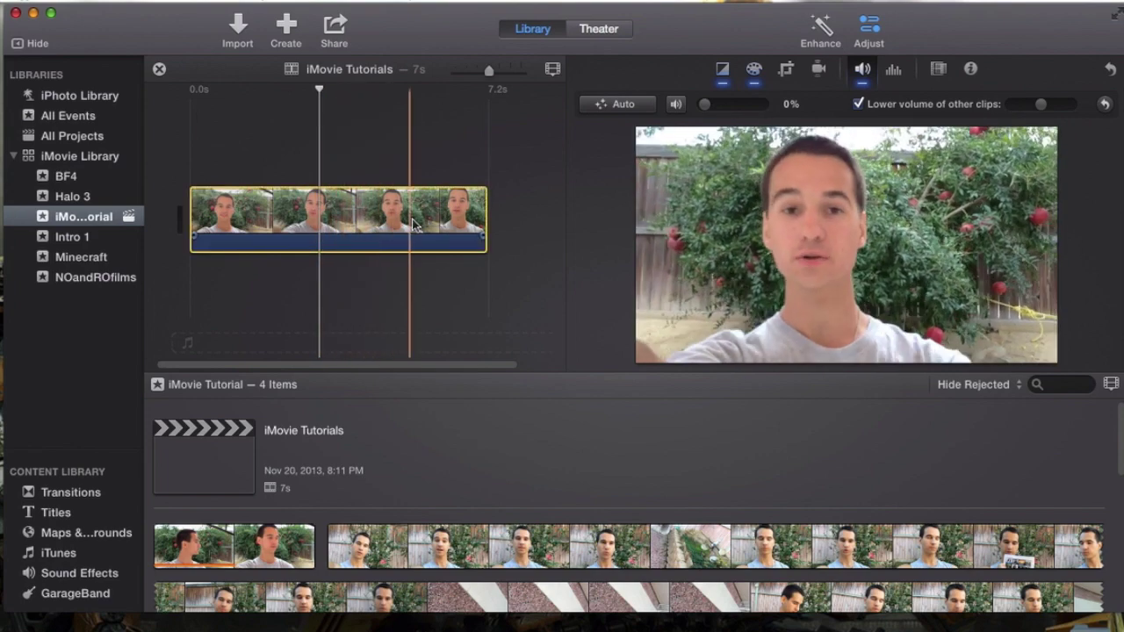
left_click(463, 297)
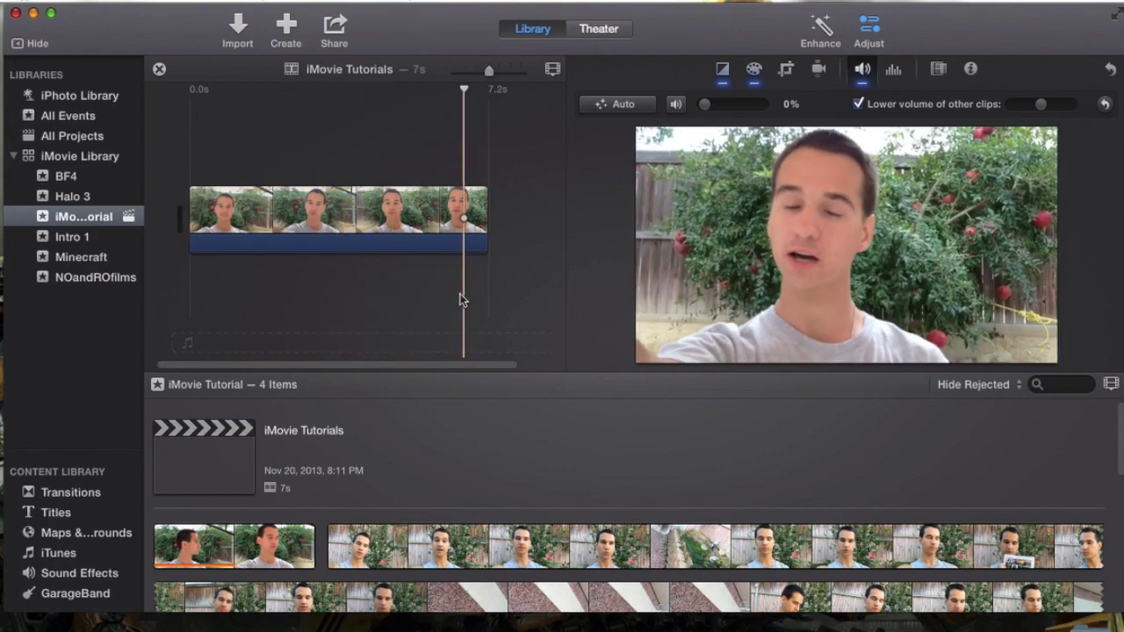
mouse_move(832, 154)
left_click(1041, 105)
Reset the clip's audio adjustments, then drag its volume line back down to 0%.
left_click(1105, 104)
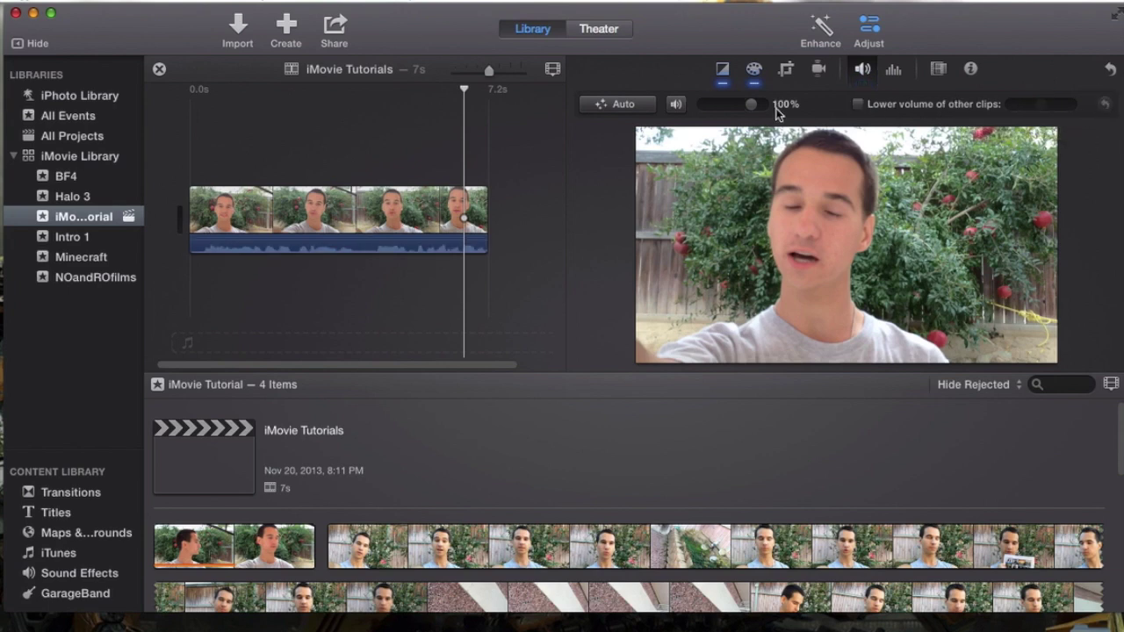
left_click_drag(372, 238, 380, 281)
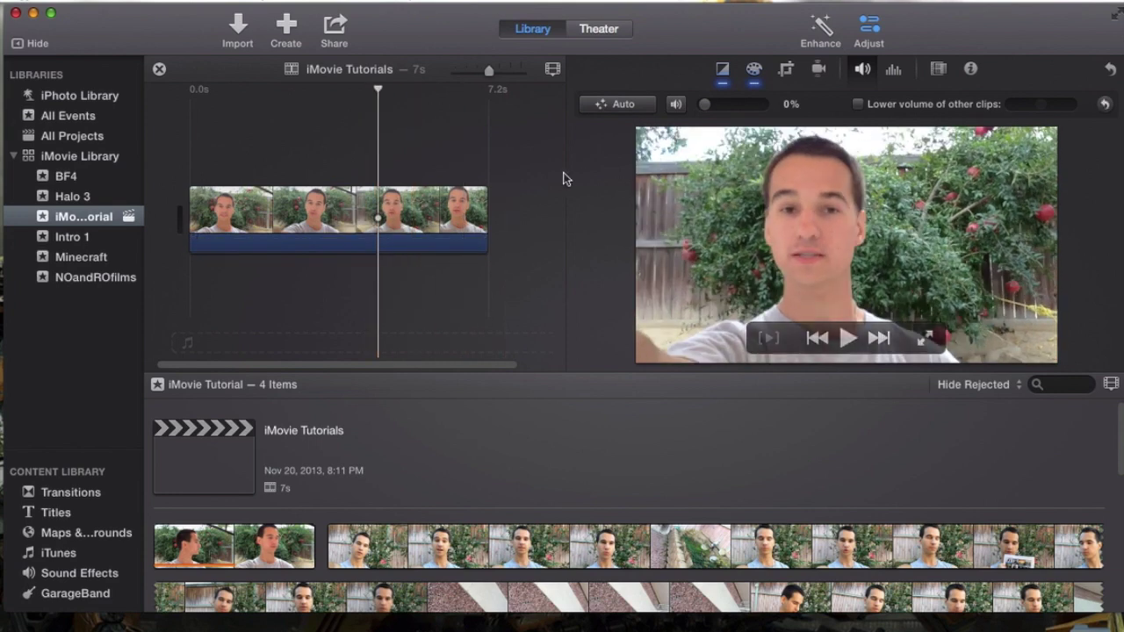